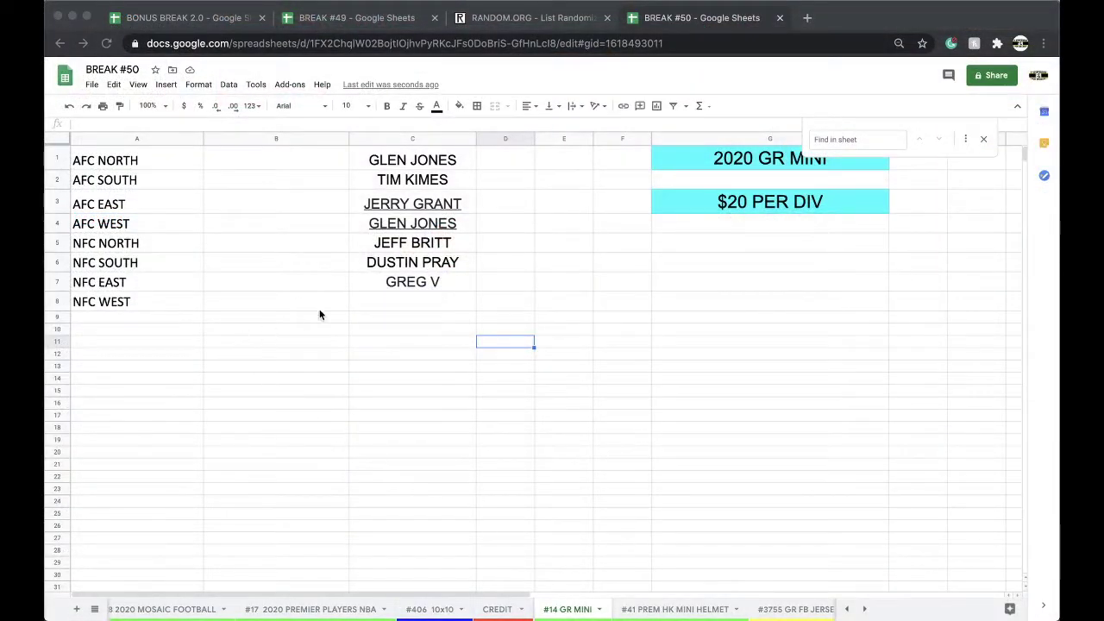
# Step: Enter the participant's name for the NFC WEST division in cell C8
pyautogui.click(386, 308)
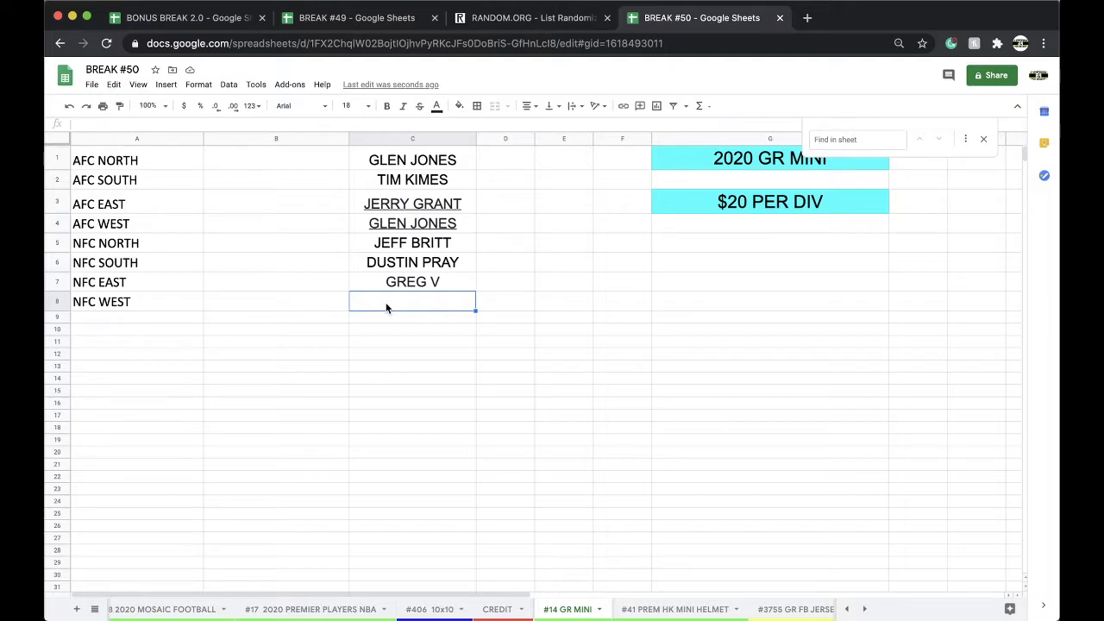
pyautogui.write('NICK C')
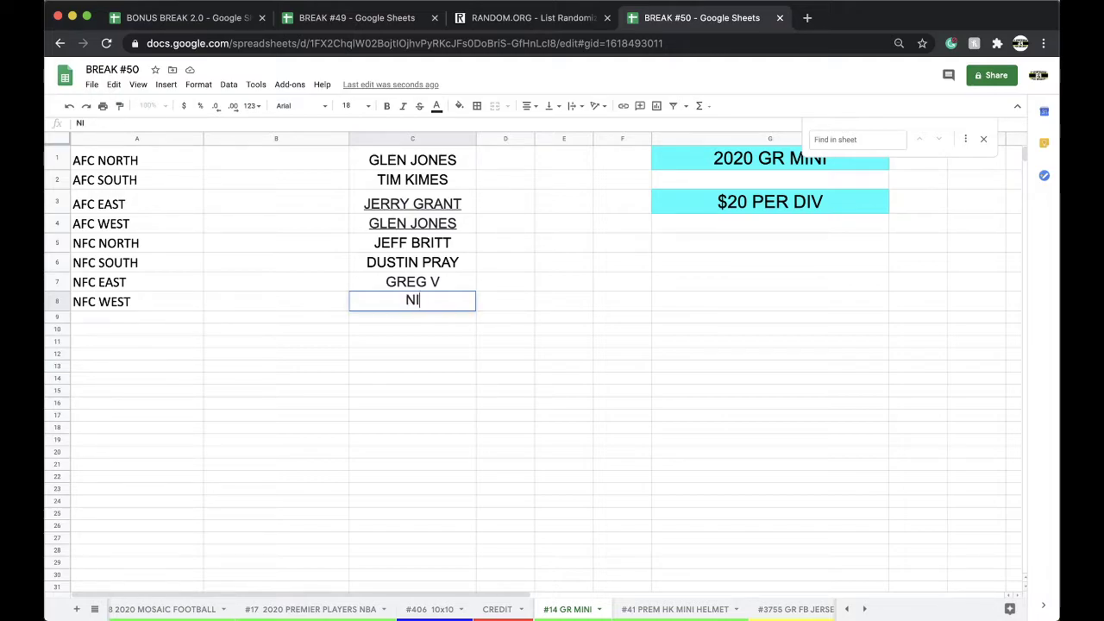
pyautogui.click(423, 369)
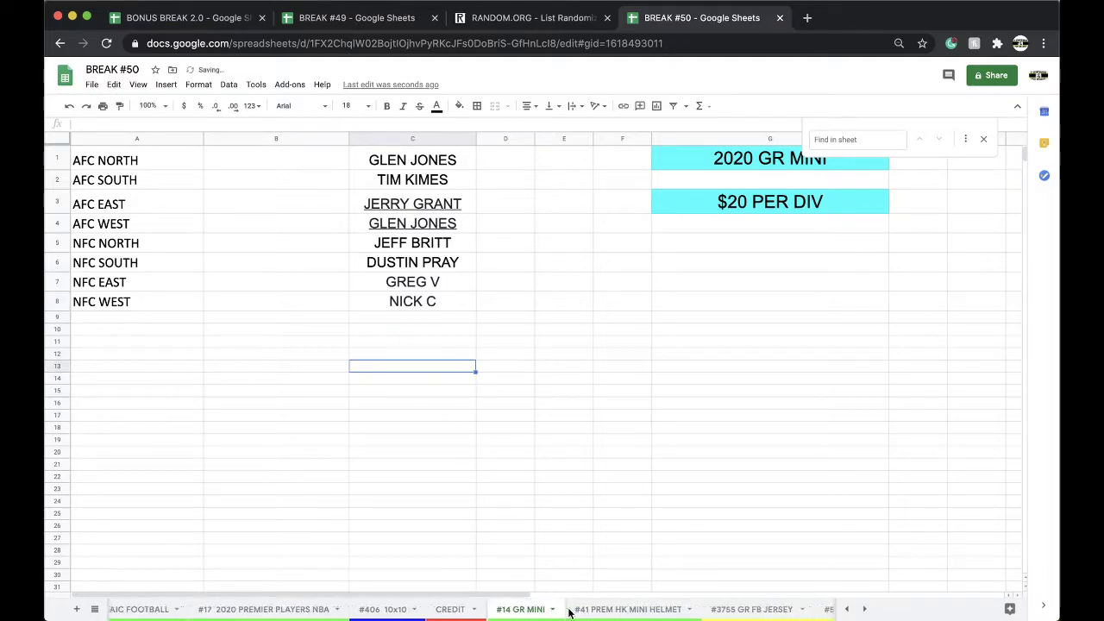
# Step: Remove the yellow fill from the Brooklyn Nets and Charlotte Hornets name cells C3:C4 on the #18 2020 PREMIER PLAYERS NBA sheet
pyautogui.click(570, 609)
pyautogui.click(569, 609)
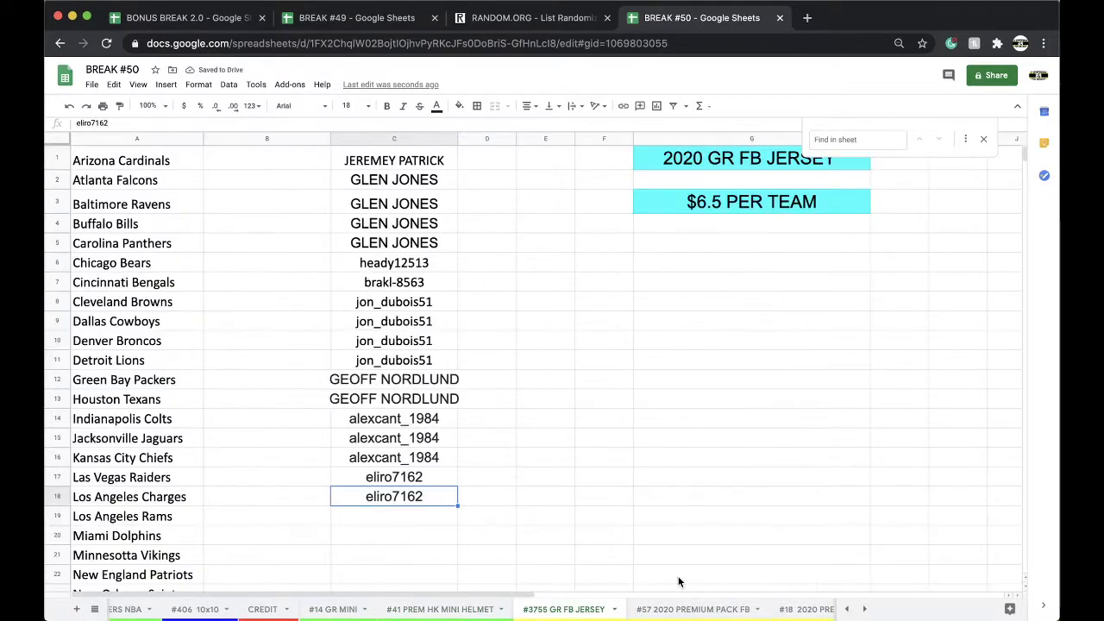
pyautogui.click(678, 609)
pyautogui.click(806, 610)
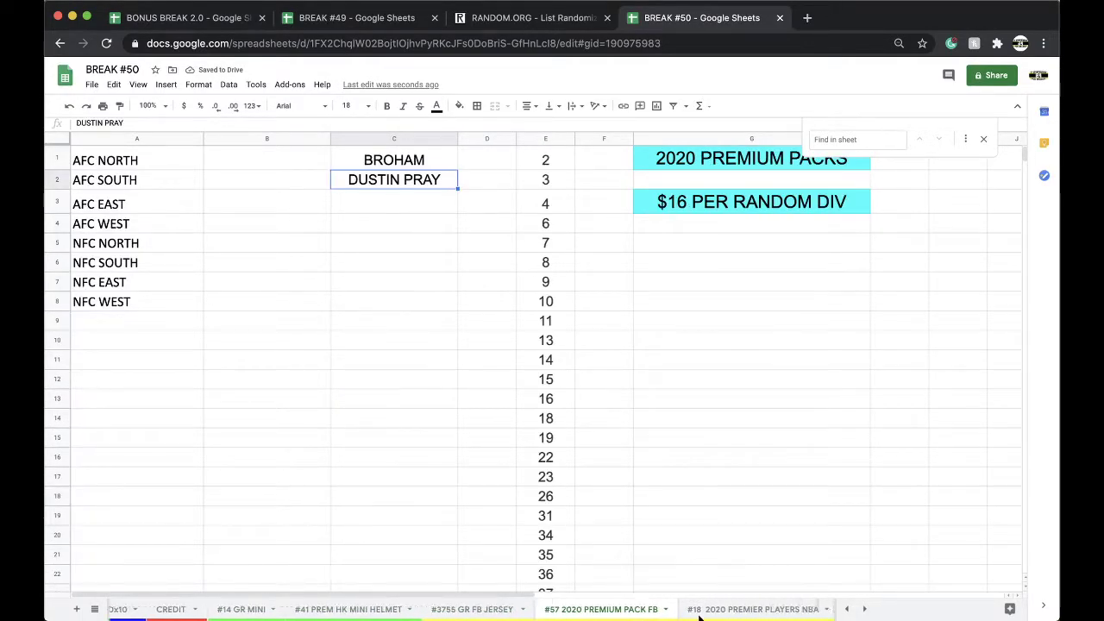
pyautogui.click(457, 207)
pyautogui.keyDown('shift'); pyautogui.click(457, 228); pyautogui.keyUp('shift')
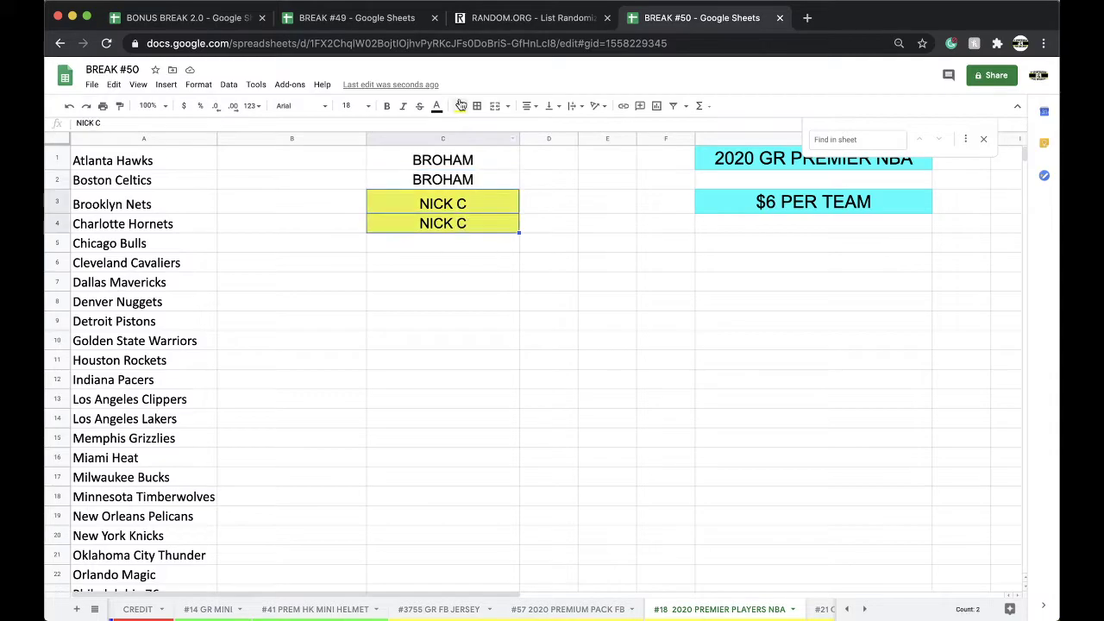
pyautogui.click(459, 105)
pyautogui.click(483, 129)
# Step: Find the same participant on the CREDIT sheet and enter -$32 next to their name
pyautogui.hscroll(-3, 269, 609)
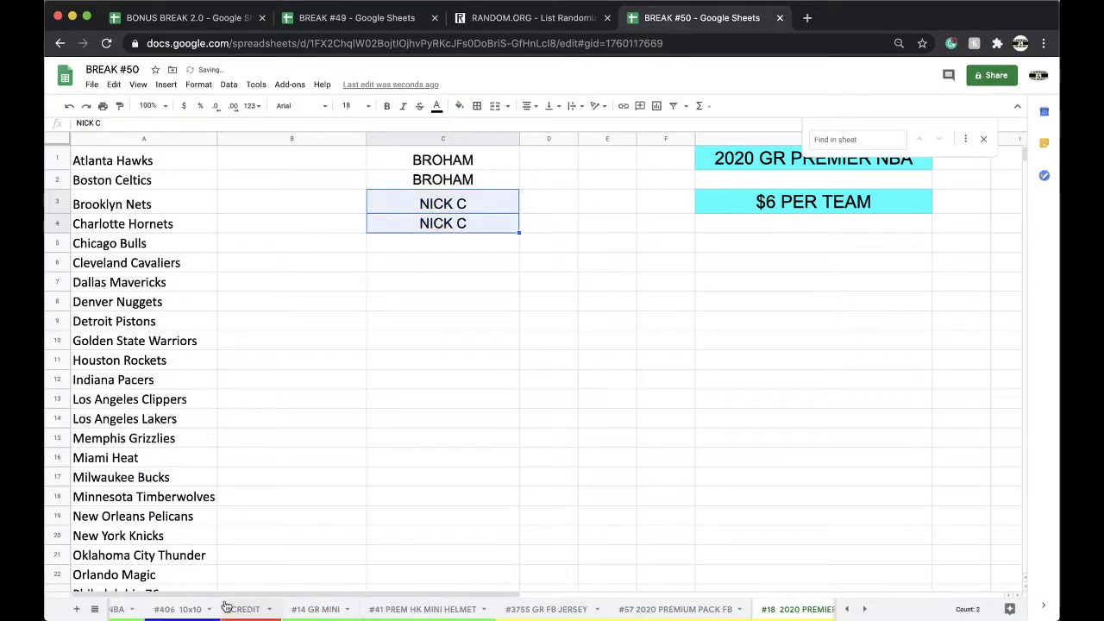
pyautogui.click(259, 609)
pyautogui.press('super+f')
pyautogui.write('NICK C')
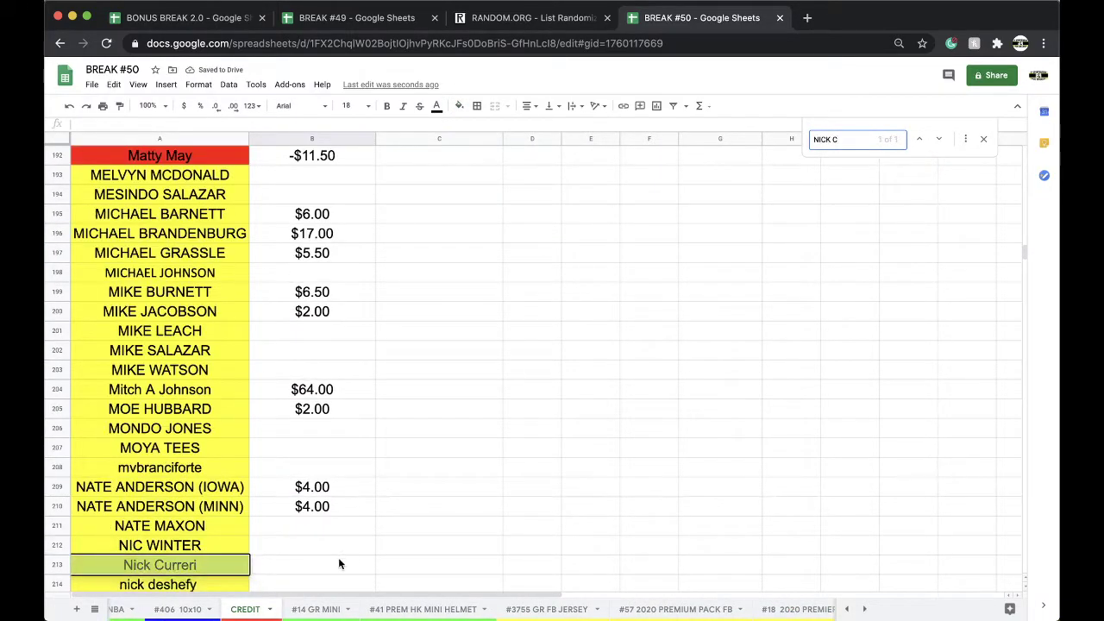
pyautogui.click(286, 569)
pyautogui.write('-$32')
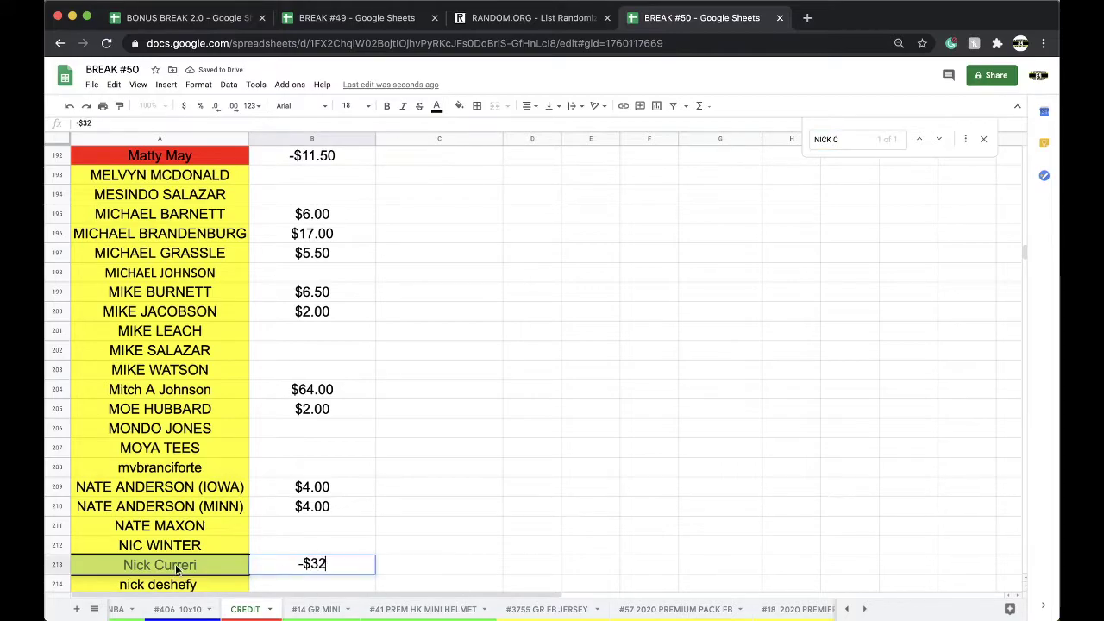
# Step: Fill that participant's name cell on the CREDIT sheet with red
pyautogui.click(175, 564)
pyautogui.click(459, 105)
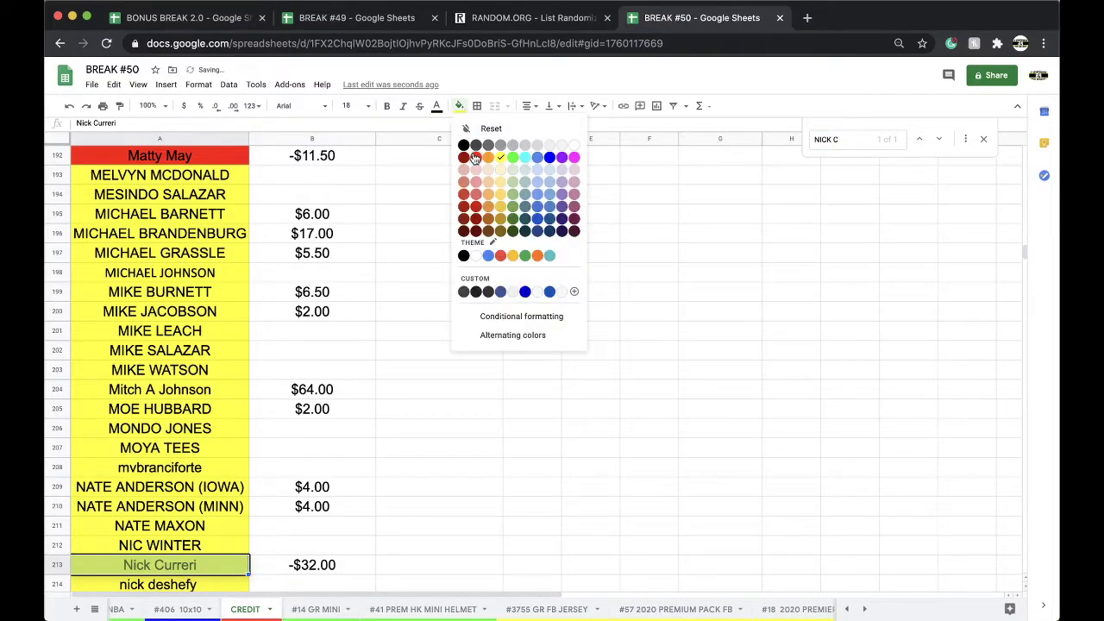
pyautogui.click(475, 156)
pyautogui.click(474, 154)
# Step: Copy the eight names in C1:C8 of the #14 GR MINI sheet into a fresh RANDOM.ORG List Randomizer form
pyautogui.click(326, 614)
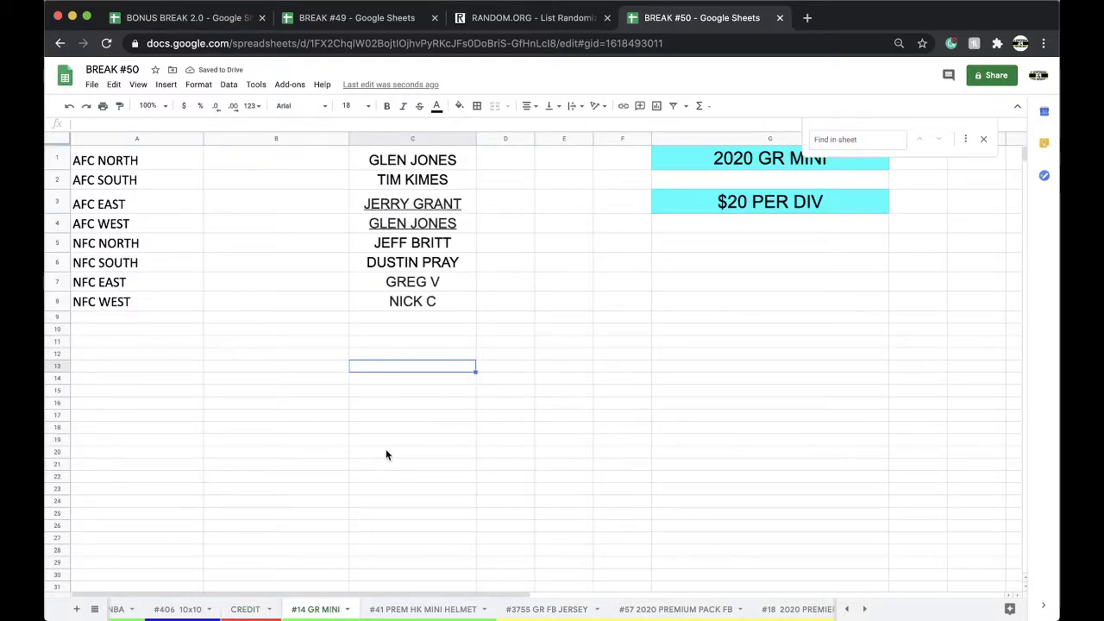
pyautogui.moveTo(426, 159); pyautogui.dragTo(433, 299)
pyautogui.press('cmd+c')
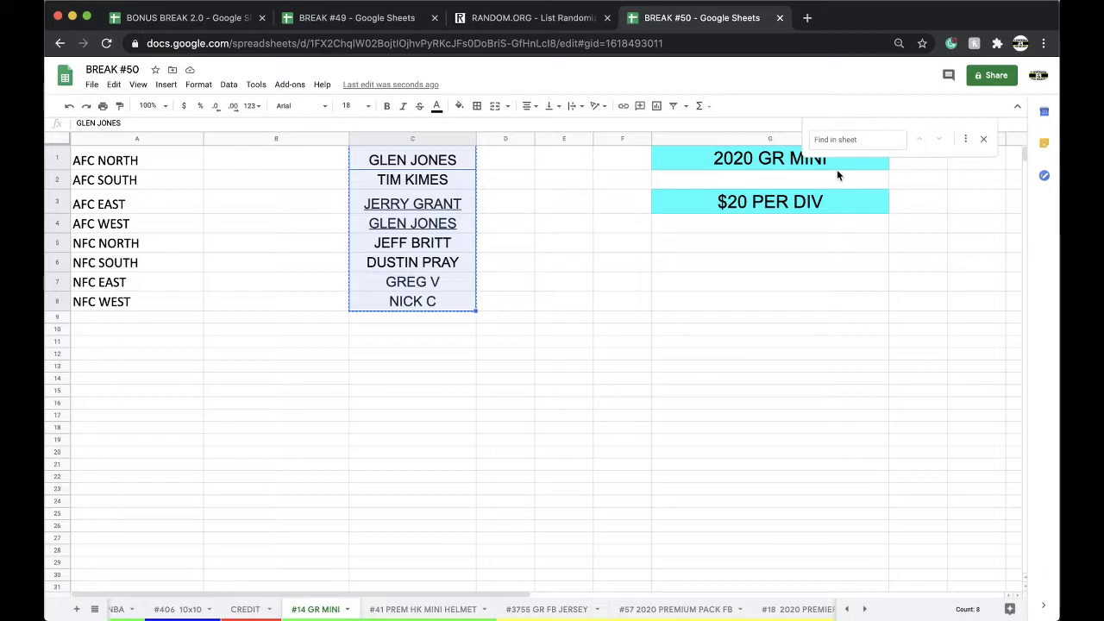
pyautogui.click(561, 19)
pyautogui.press('cmd+l')
pyautogui.press('Return')
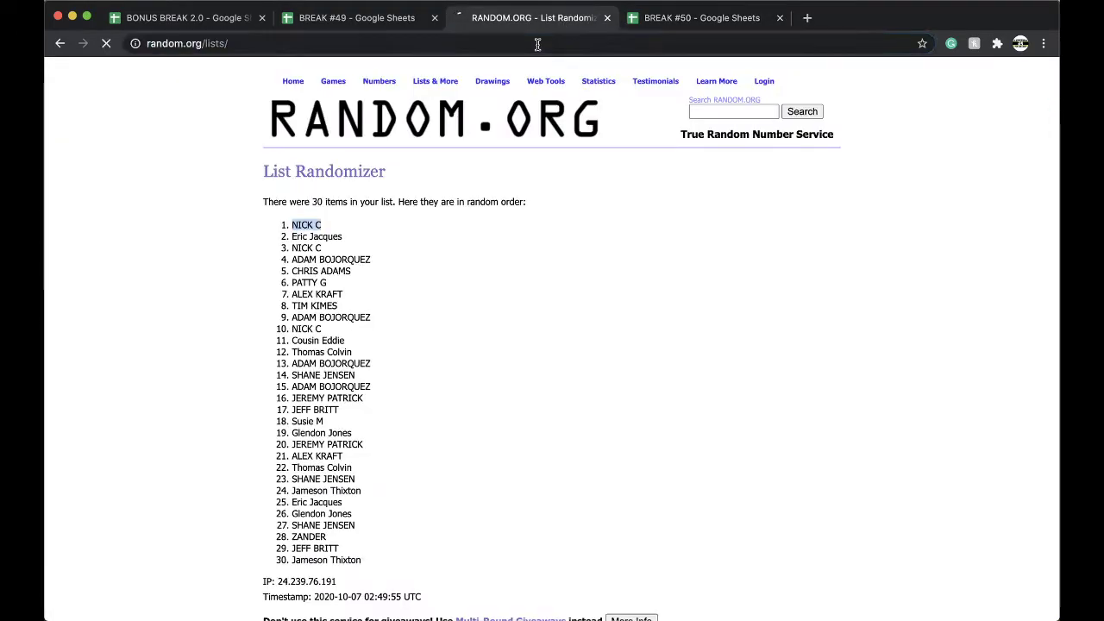
pyautogui.press('cmd+v')
# Step: Randomize the list of division participants five times
pyautogui.click(292, 505)
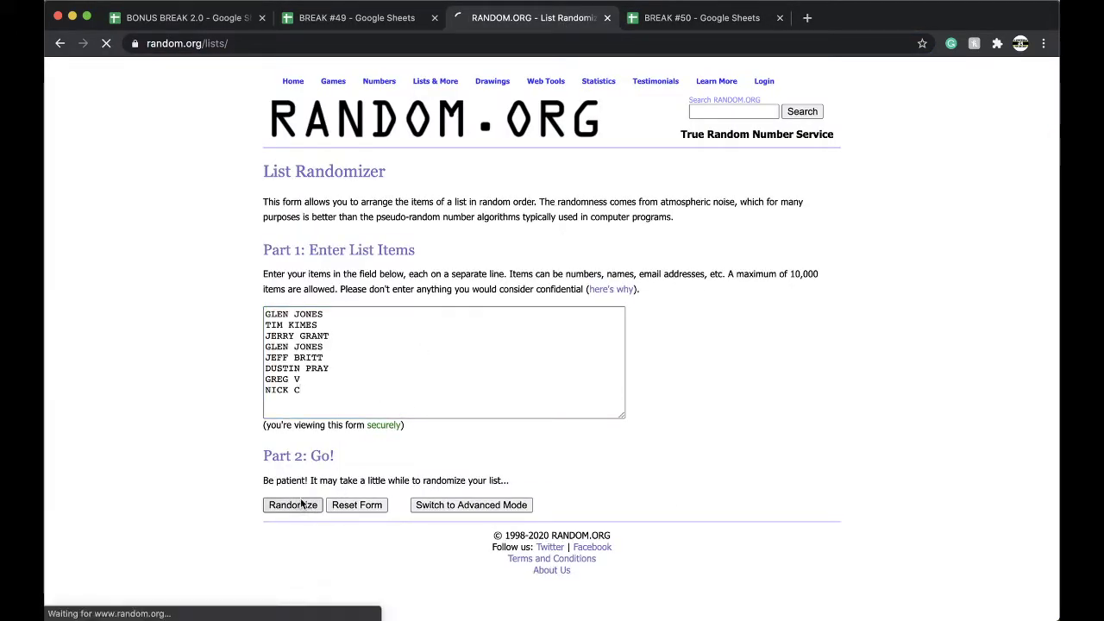
pyautogui.click(285, 395)
pyautogui.click(283, 419)
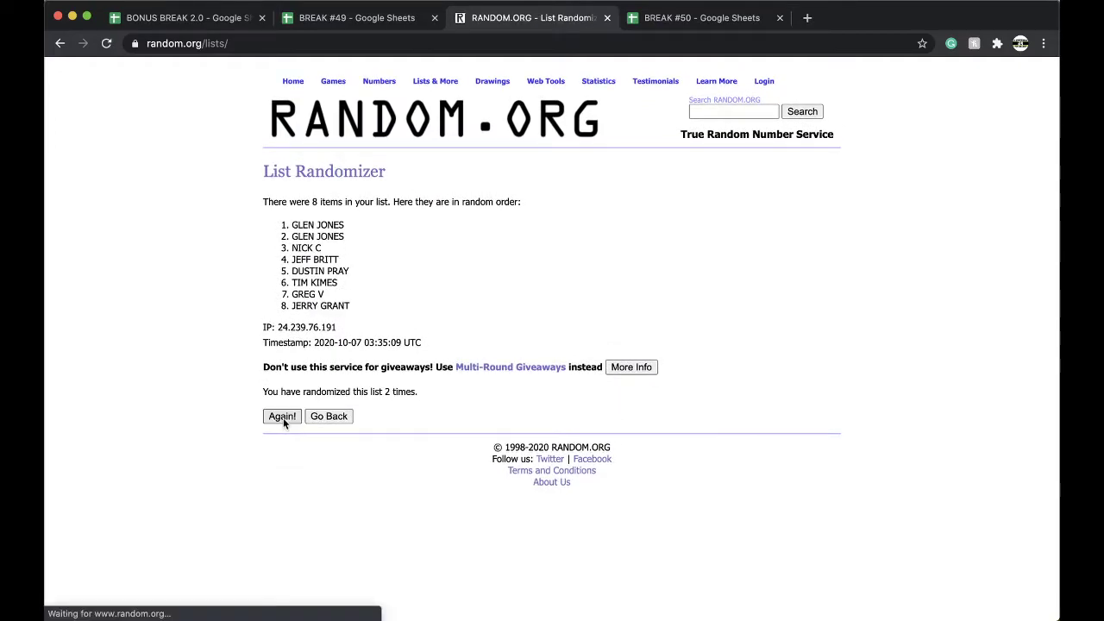
pyautogui.click(283, 417)
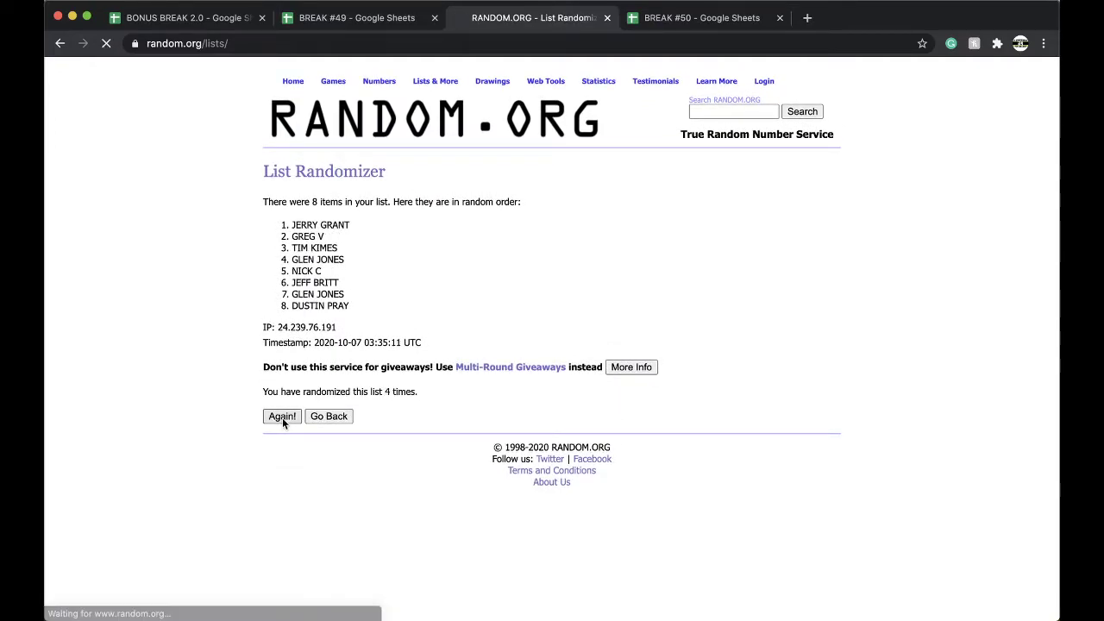
# Step: Copy the randomized names into column B of the #14 GR MINI sheet starting at B1, and set their font size to 18
pyautogui.moveTo(292, 223); pyautogui.dragTo(385, 319)
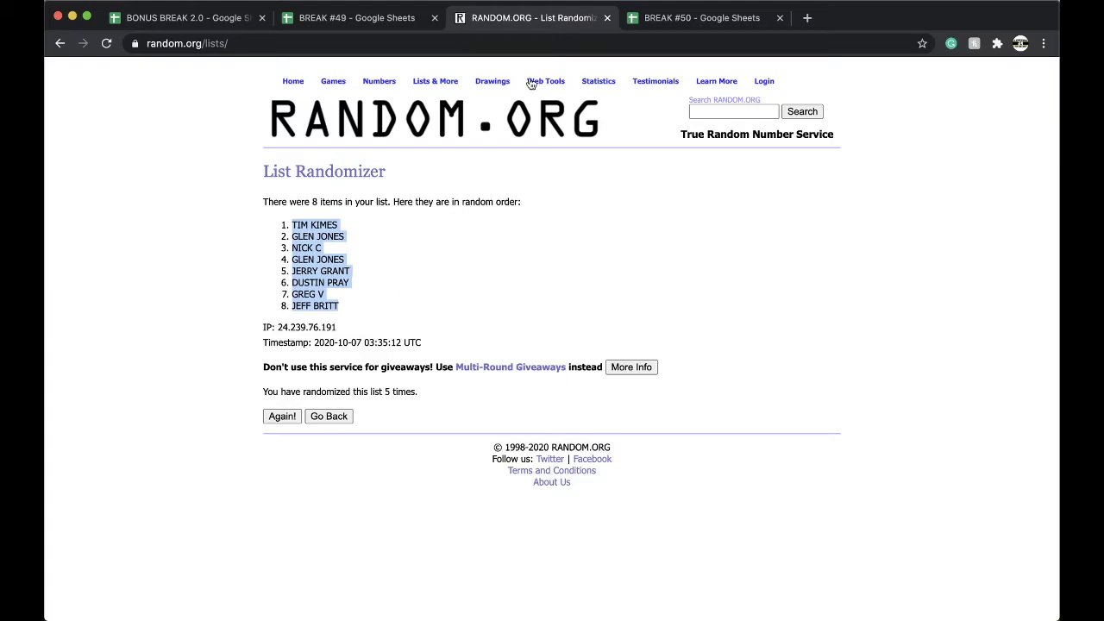
pyautogui.click(690, 17)
pyautogui.click(298, 158)
pyautogui.press('super+v')
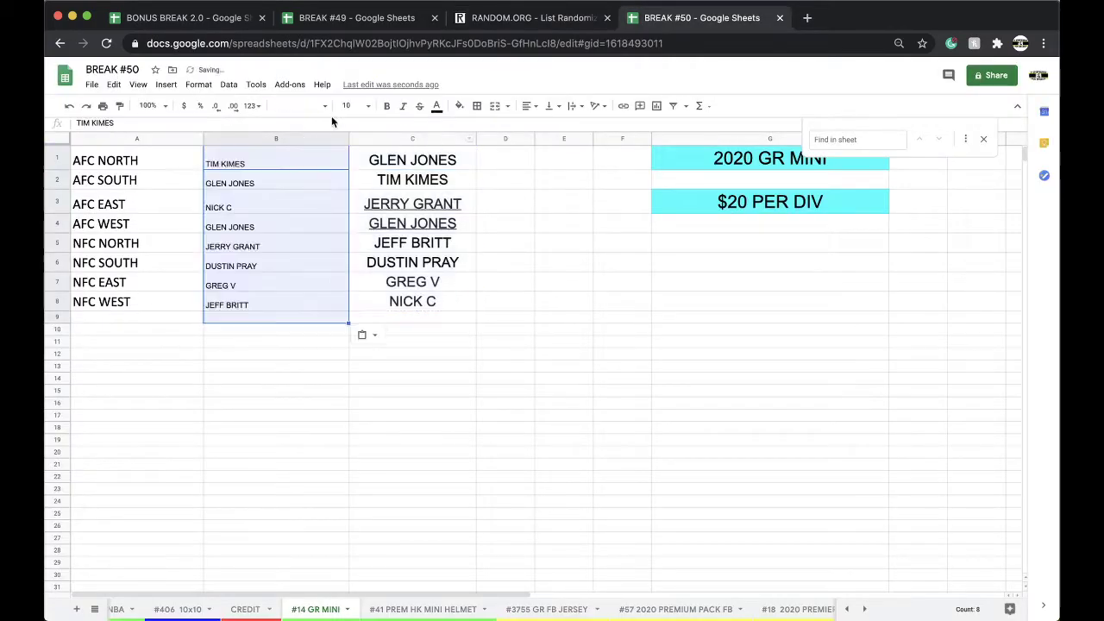
pyautogui.click(353, 105)
pyautogui.click(350, 277)
pyautogui.click(273, 183)
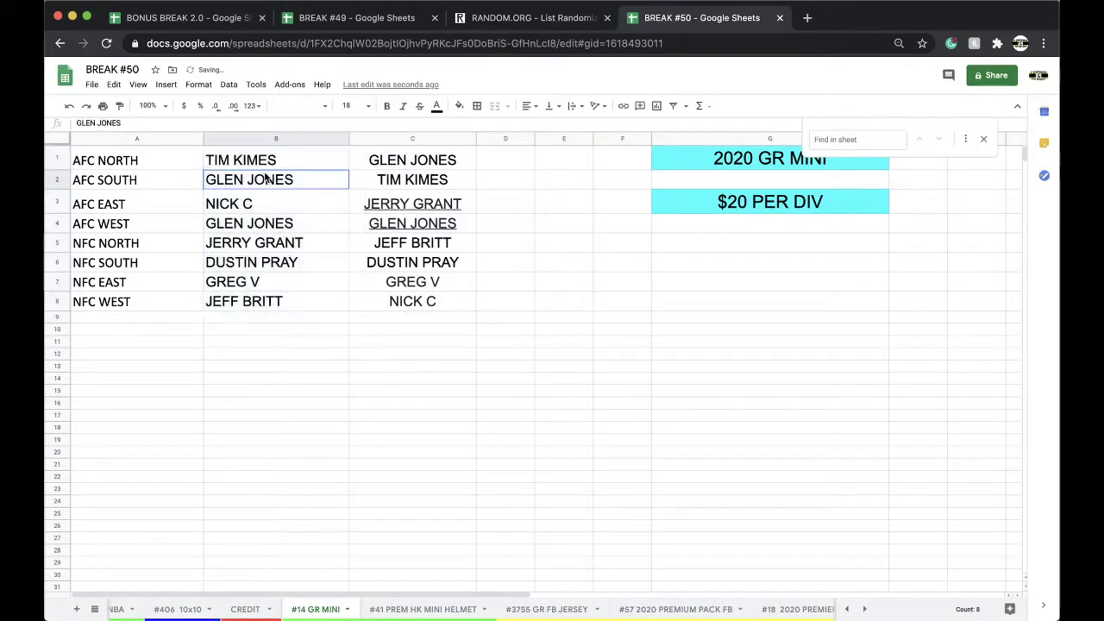
pyautogui.moveTo(247, 189); pyautogui.dragTo(247, 204)
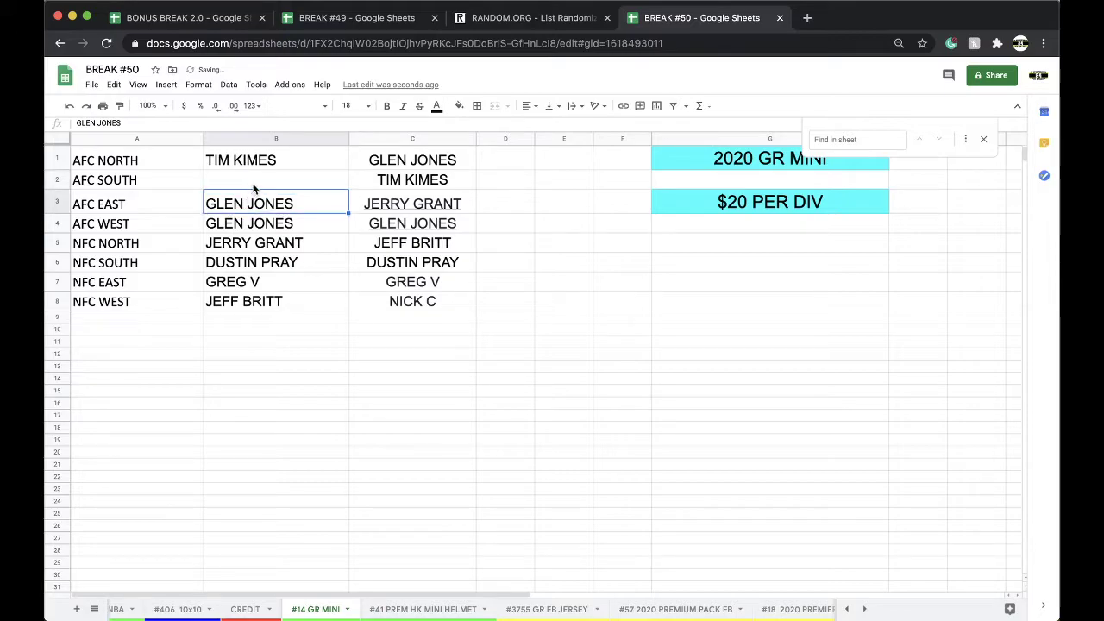
pyautogui.press('super+z')
# Step: Review the names assigned to the AFC WEST through NFC EAST divisions in column B
pyautogui.click(254, 222)
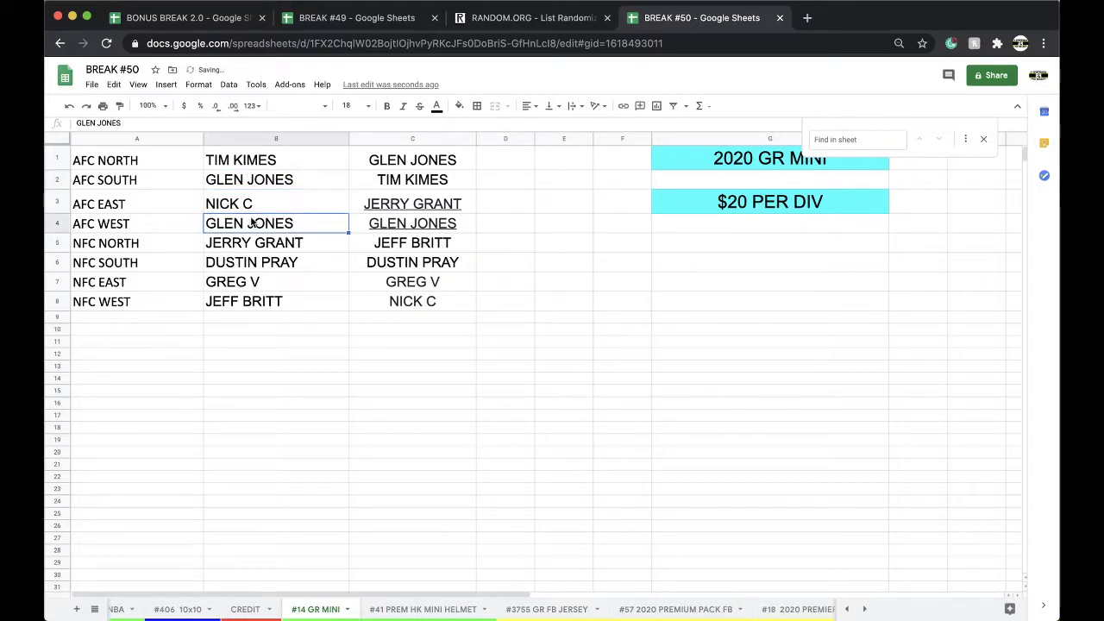
pyautogui.click(250, 244)
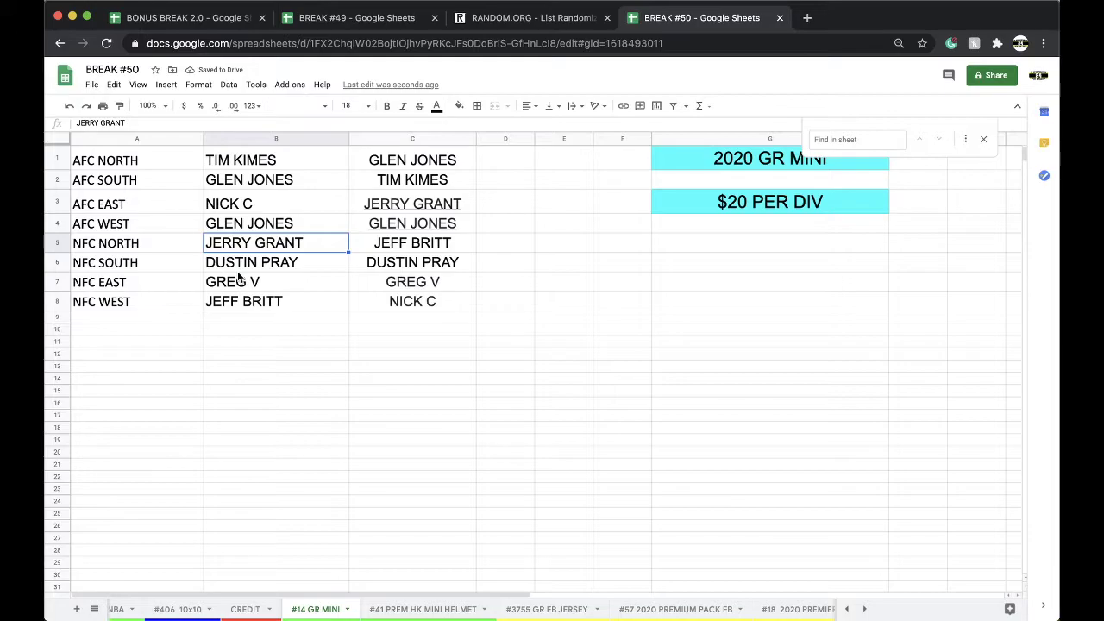
pyautogui.click(241, 267)
pyautogui.click(239, 288)
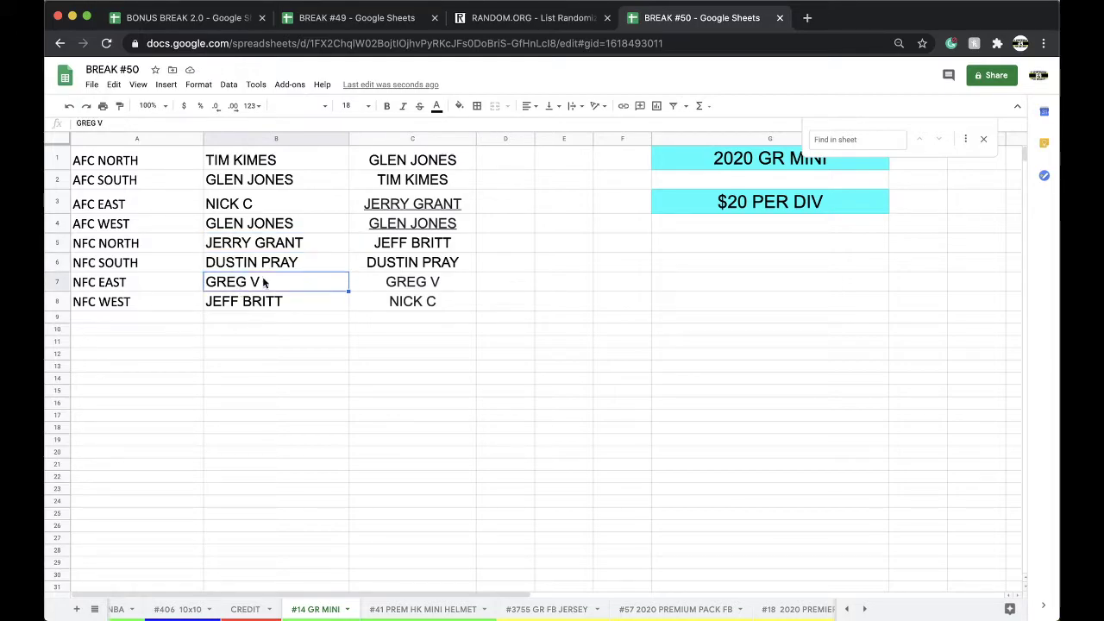
pyautogui.click(291, 330)
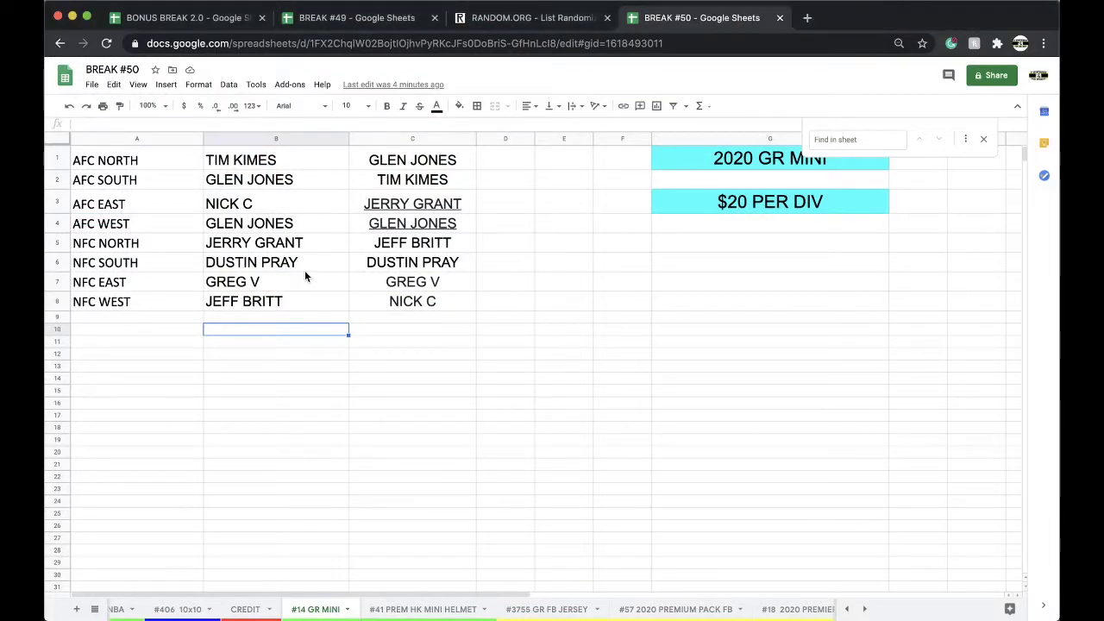
# Step: Highlight the name assigned to NFC SOUTH in cell B6 with a yellow fill
pyautogui.click(277, 266)
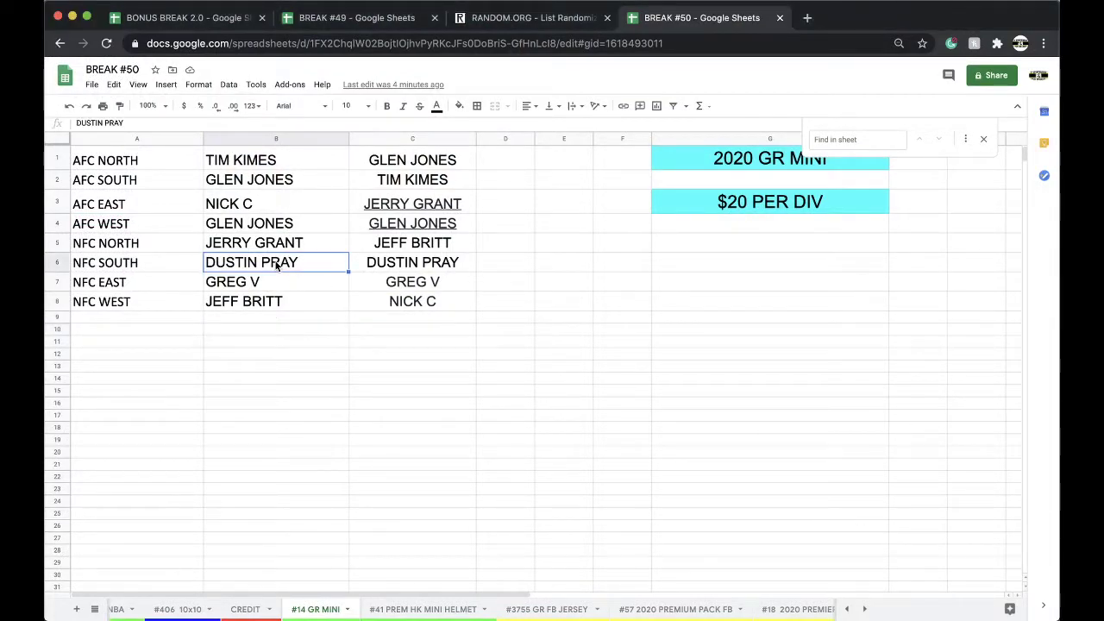
pyautogui.click(459, 105)
pyautogui.click(500, 157)
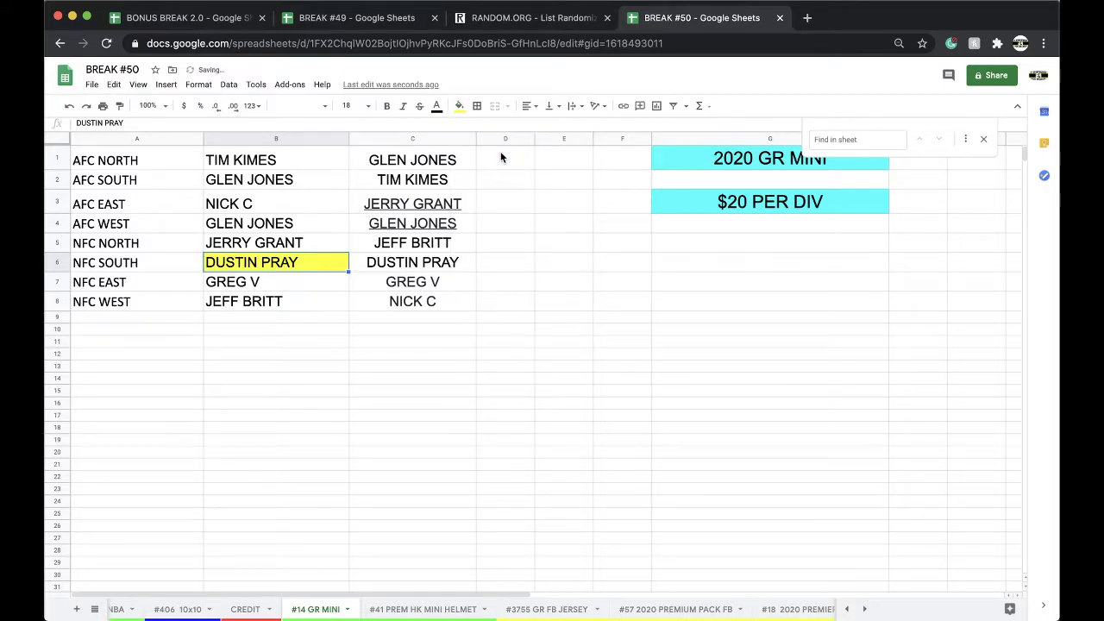
# Step: Copy the original names in C1:C8 again and paste them into a newly loaded RANDOM.ORG list form
pyautogui.moveTo(444, 162); pyautogui.dragTo(436, 308)
pyautogui.hotkey('ctrl', 'c')
pyautogui.click(576, 20)
pyautogui.click(542, 38)
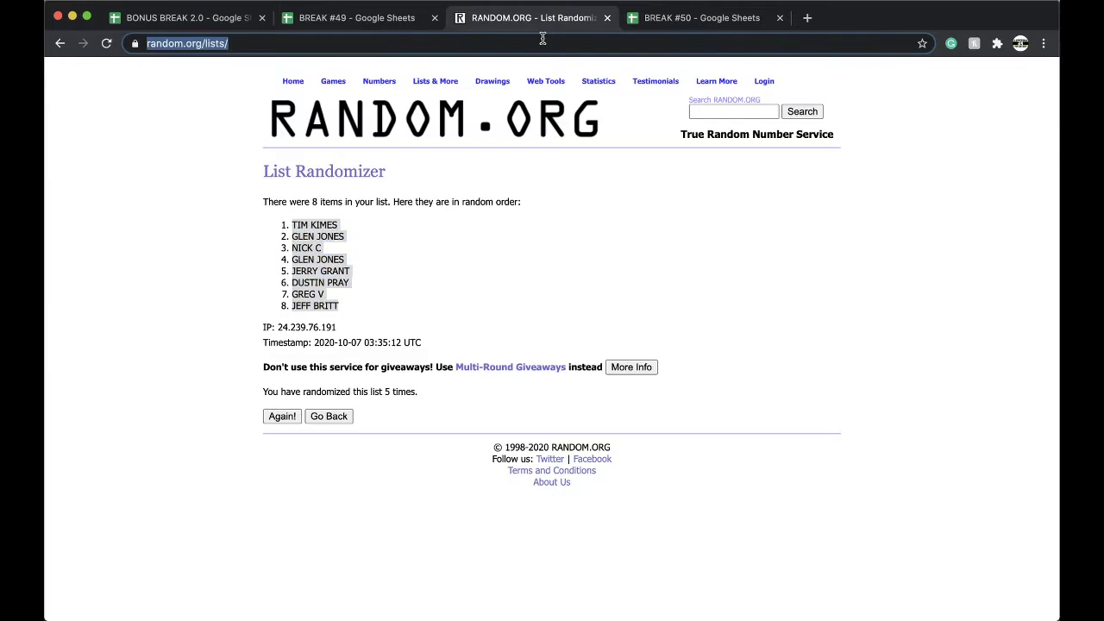
pyautogui.press('Return')
pyautogui.click(330, 362)
pyautogui.hotkey('ctrl', 'v')
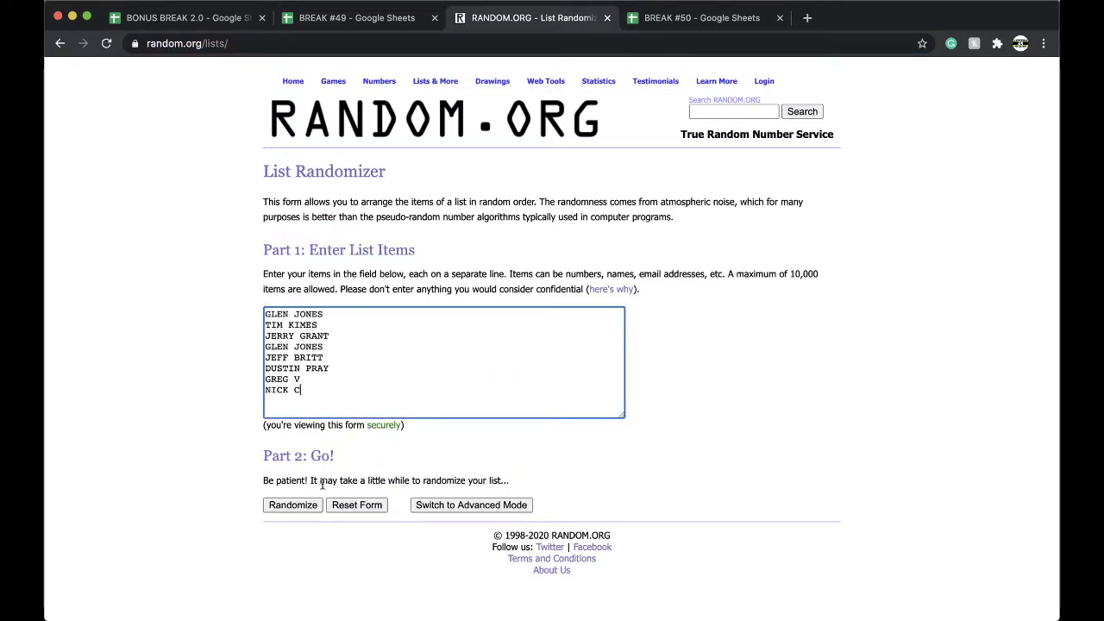
# Step: Randomize the reentered list five times and copy the name ranked first
pyautogui.click(299, 507)
pyautogui.click(278, 392)
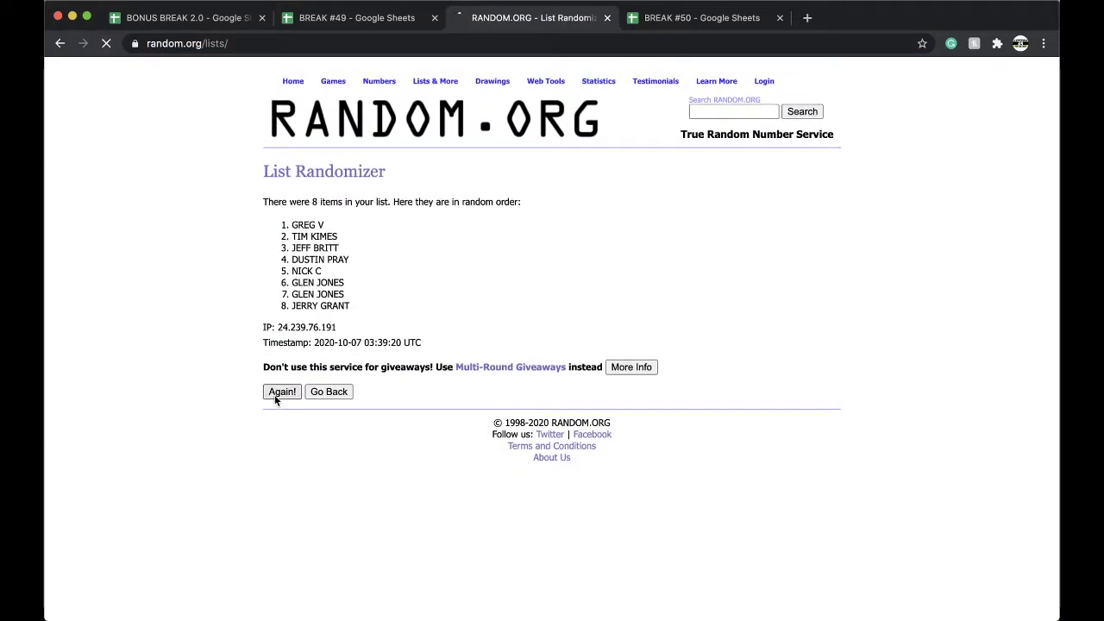
pyautogui.click(280, 417)
pyautogui.click(281, 416)
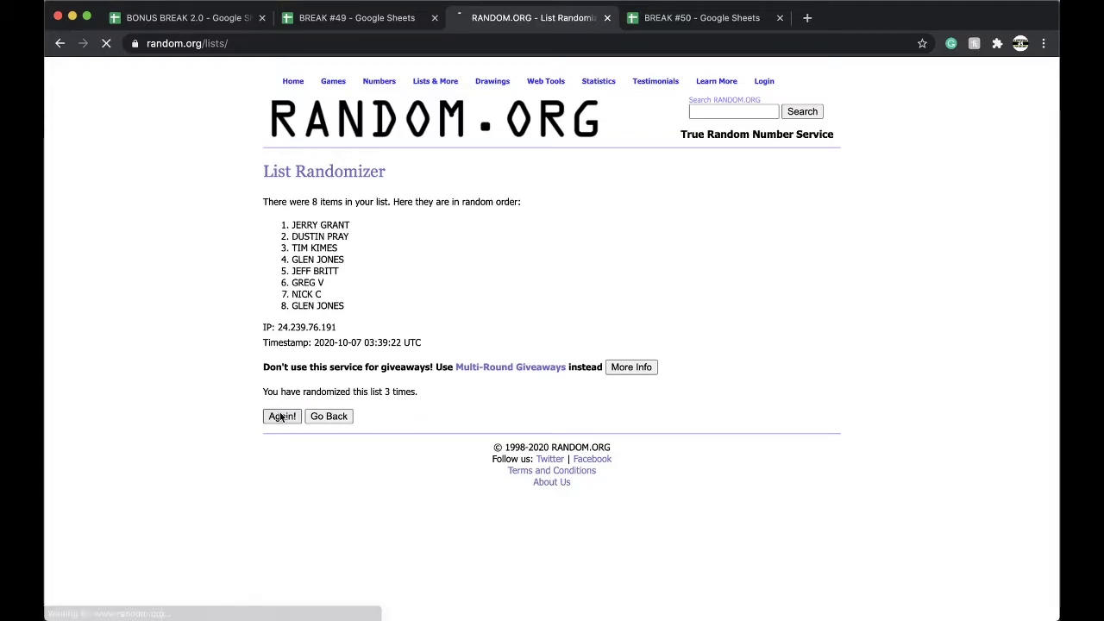
pyautogui.click(281, 417)
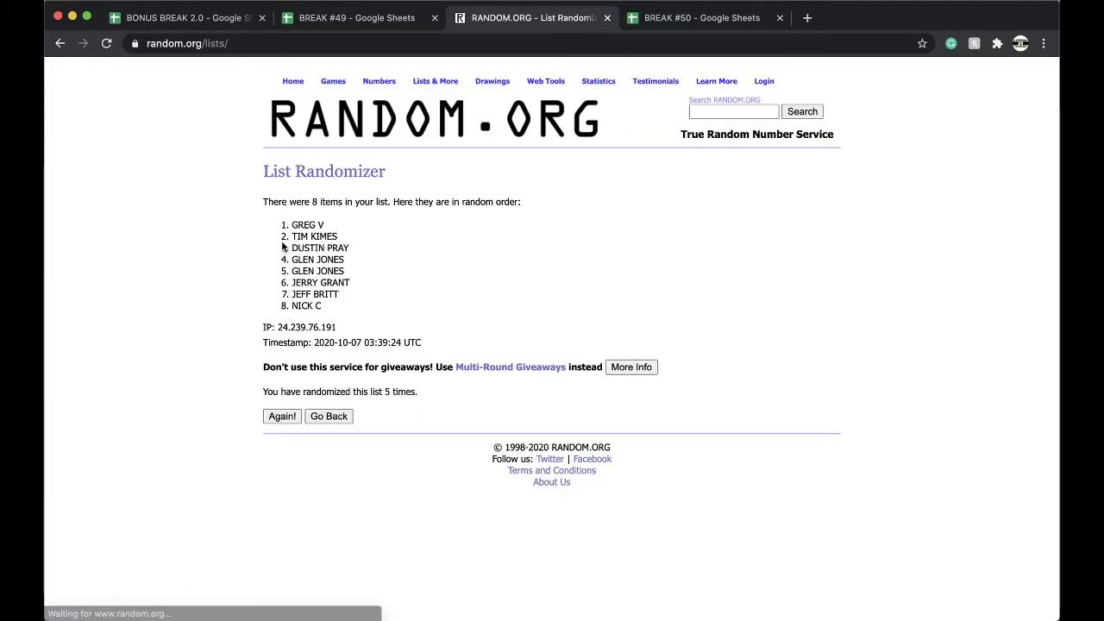
pyautogui.moveTo(291, 221); pyautogui.dragTo(324, 226)
pyautogui.hotkey('ctrl', 'c')
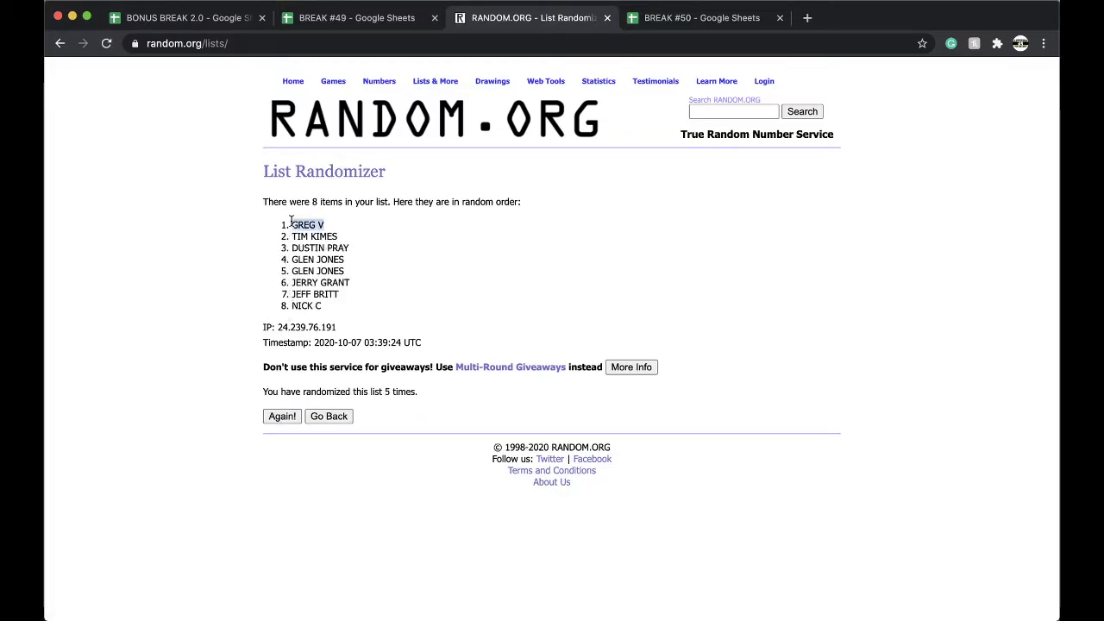
# Step: Return to the BREAK #50 spreadsheet and duplicate the #14 GR MINI sheet
pyautogui.click(651, 19)
pyautogui.hscroll(-2, 387, 607)
pyautogui.rightClick(387, 610)
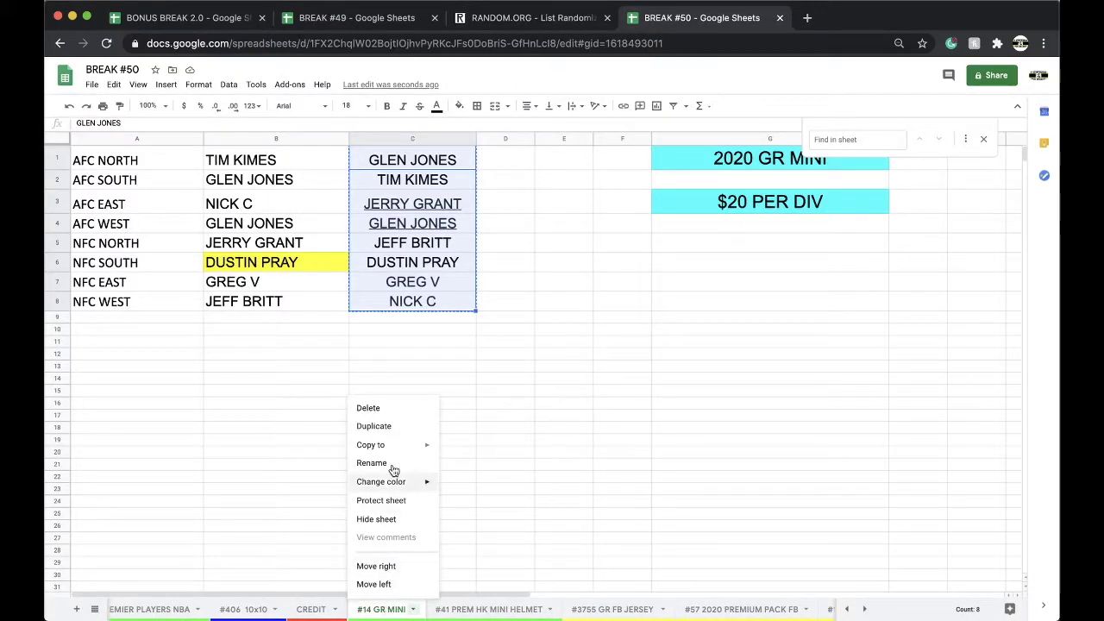
pyautogui.click(375, 427)
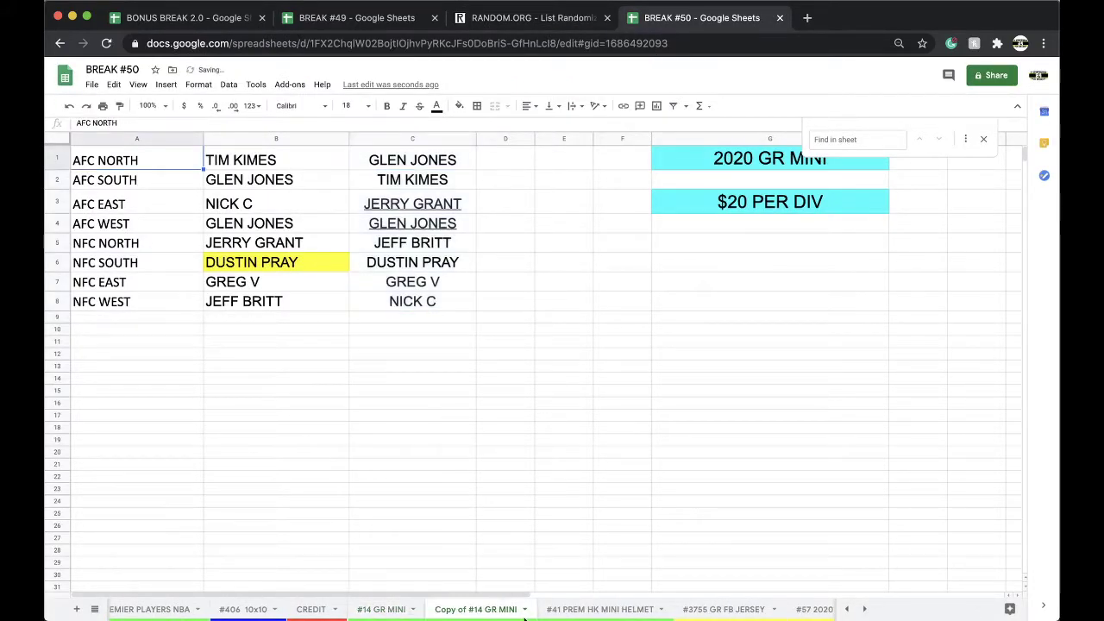
# Step: Rename the duplicated sheet to #15 GR MINI
pyautogui.doubleClick(487, 610)
pyautogui.moveTo(471, 610); pyautogui.dragTo(436, 610)
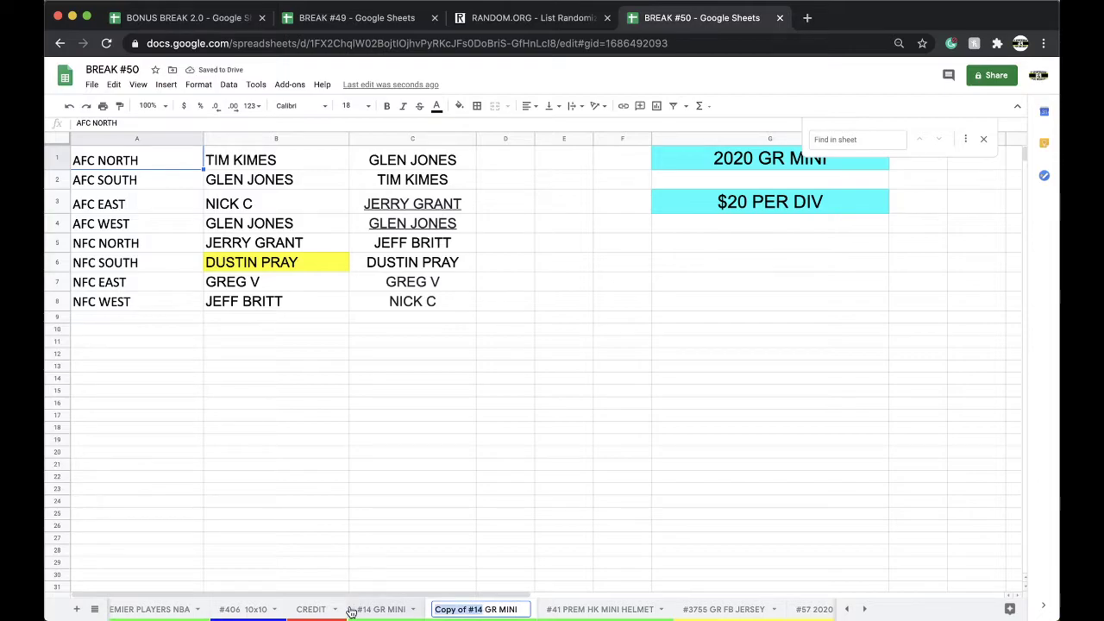
pyautogui.press('BackSpace')
pyautogui.write('5')
pyautogui.click(401, 553)
pyautogui.rightClick(452, 609)
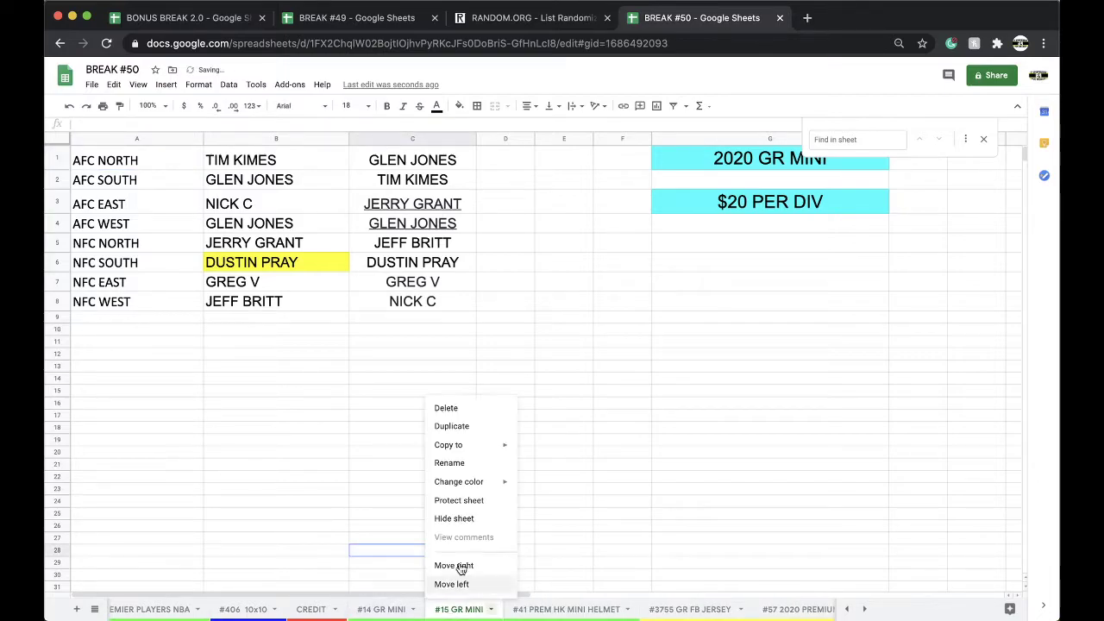
pyautogui.moveTo(479, 482)
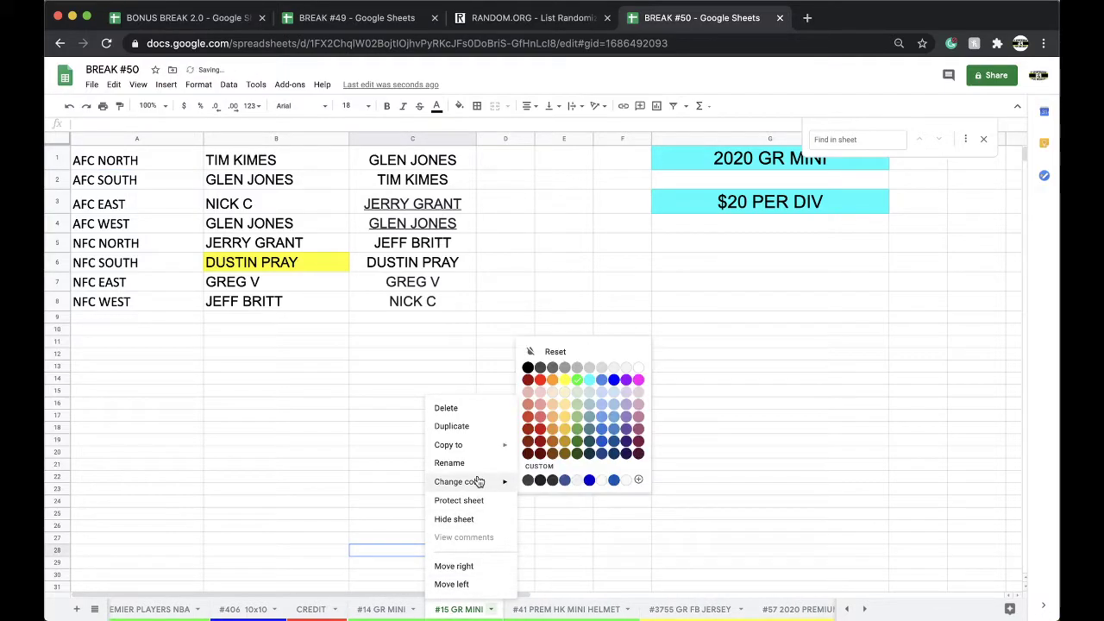
# Step: Clear the contents and fill colour of columns B and C on #15 GR MINI, and move that sheet further right in the sheet order
pyautogui.click(286, 140)
pyautogui.keyDown('shift'); pyautogui.click(404, 136); pyautogui.keyUp('shift')
pyautogui.press('Delete')
pyautogui.click(460, 106)
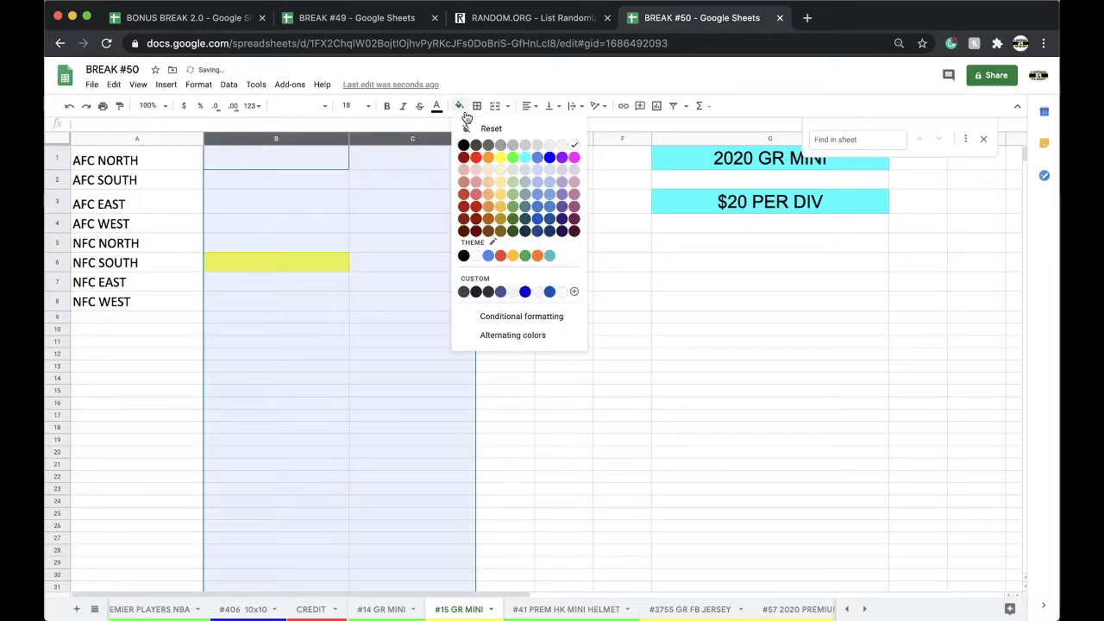
pyautogui.click(465, 130)
pyautogui.moveTo(465, 609); pyautogui.dragTo(770, 608)
pyautogui.click(384, 609)
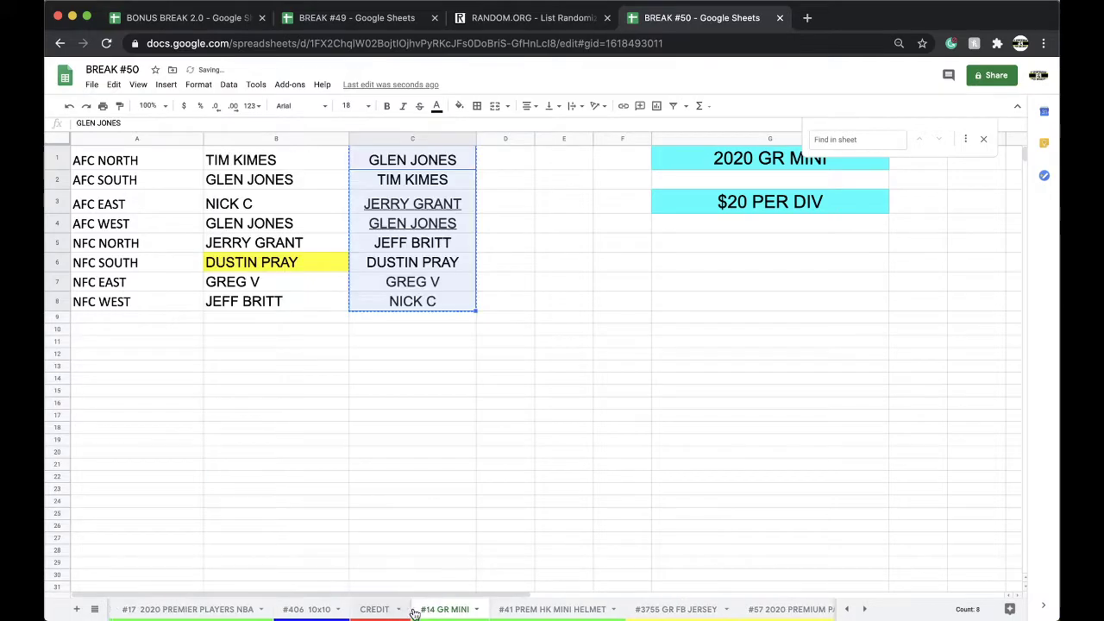
# Step: Paste the drawn name as values only into C28, beside San Francisco 49ers, on the #236 PREM FOOTBALL sheet of BONUS BREAK 2.0
pyautogui.click(185, 23)
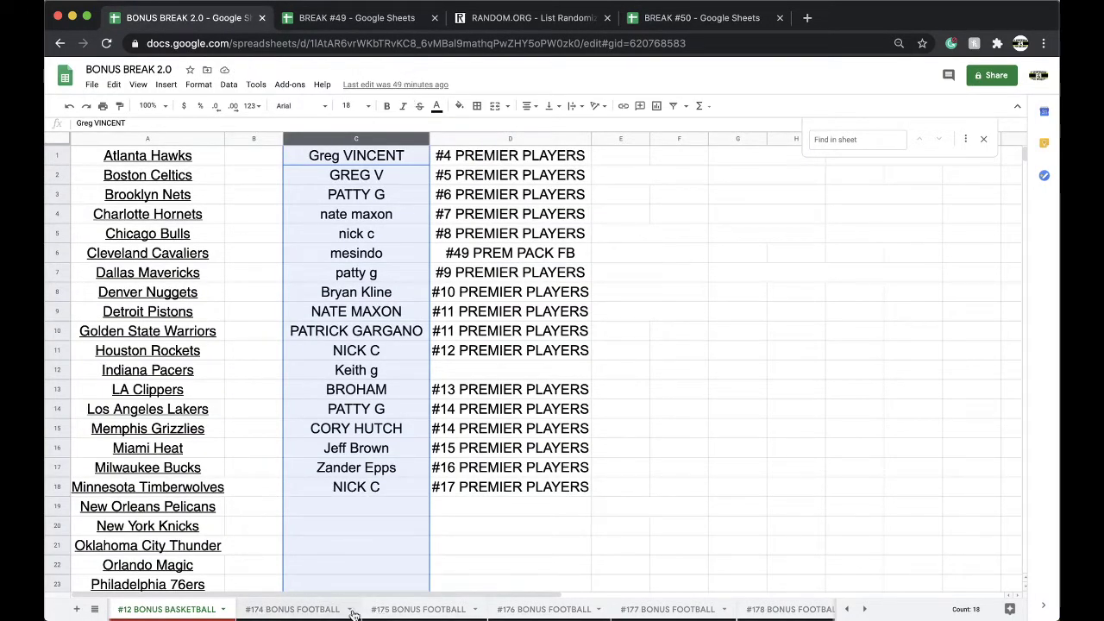
pyautogui.hscroll(15, 309, 609)
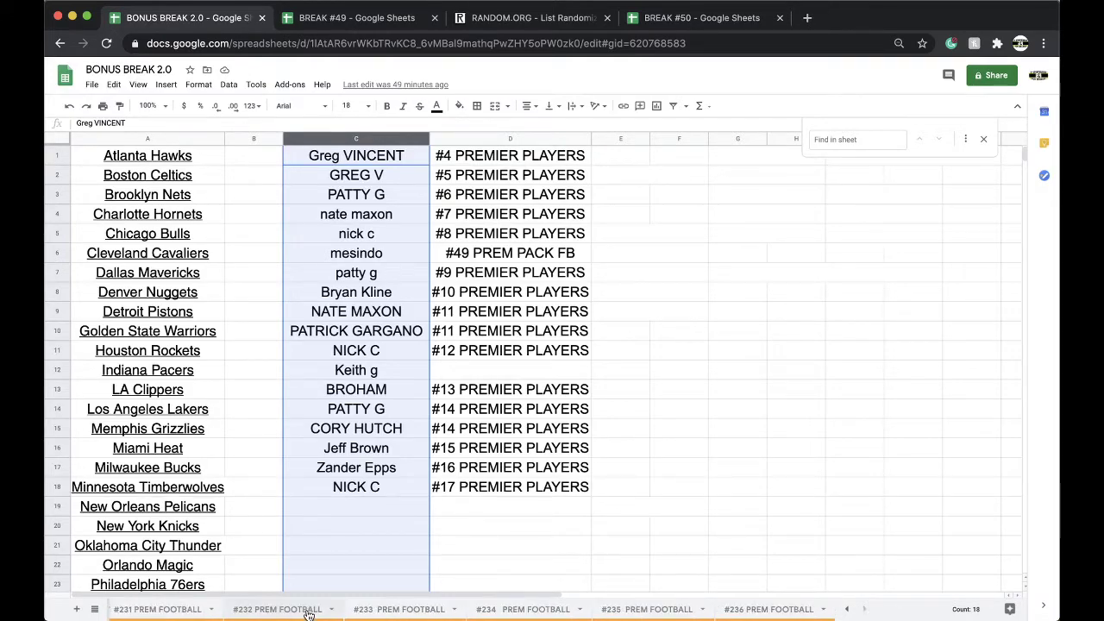
pyautogui.click(748, 607)
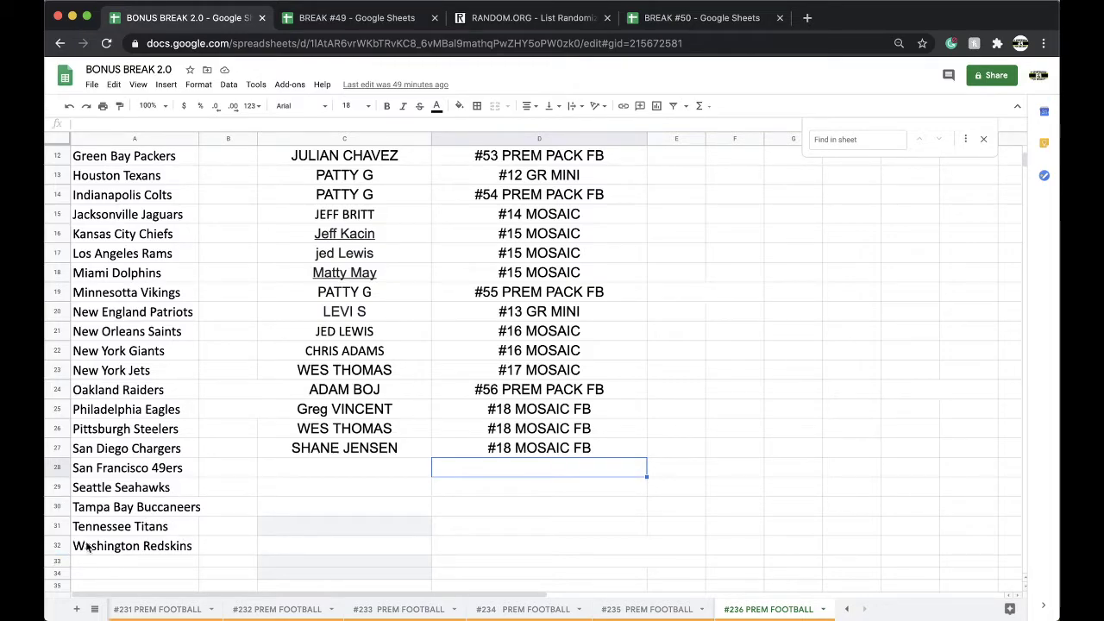
pyautogui.click(347, 465)
pyautogui.hotkey('ctrl', 'v')
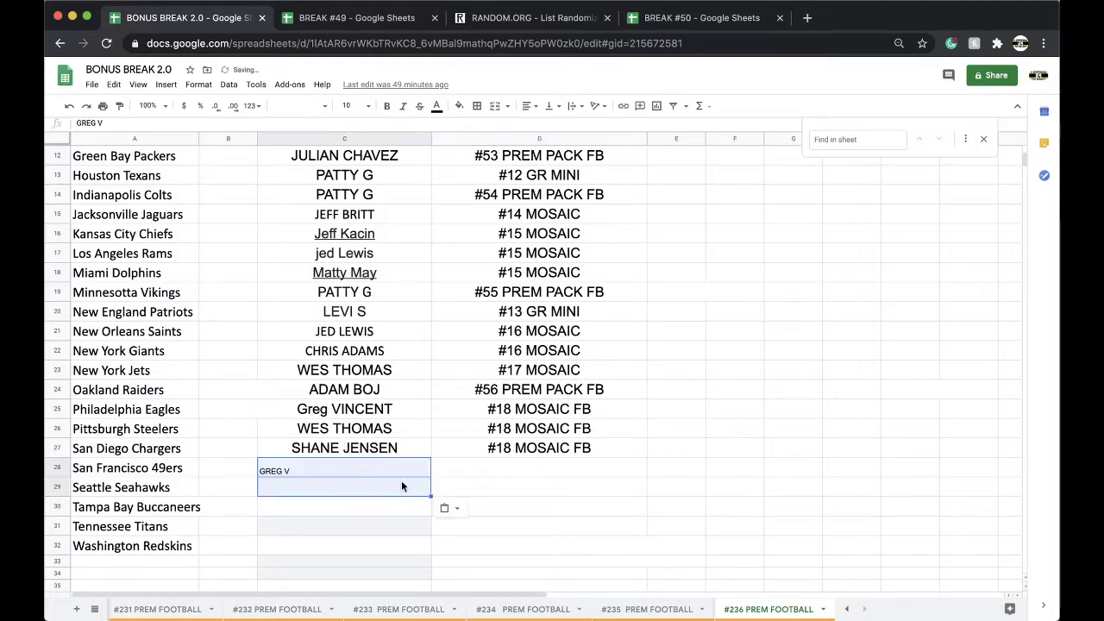
pyautogui.click(446, 509)
pyautogui.click(470, 530)
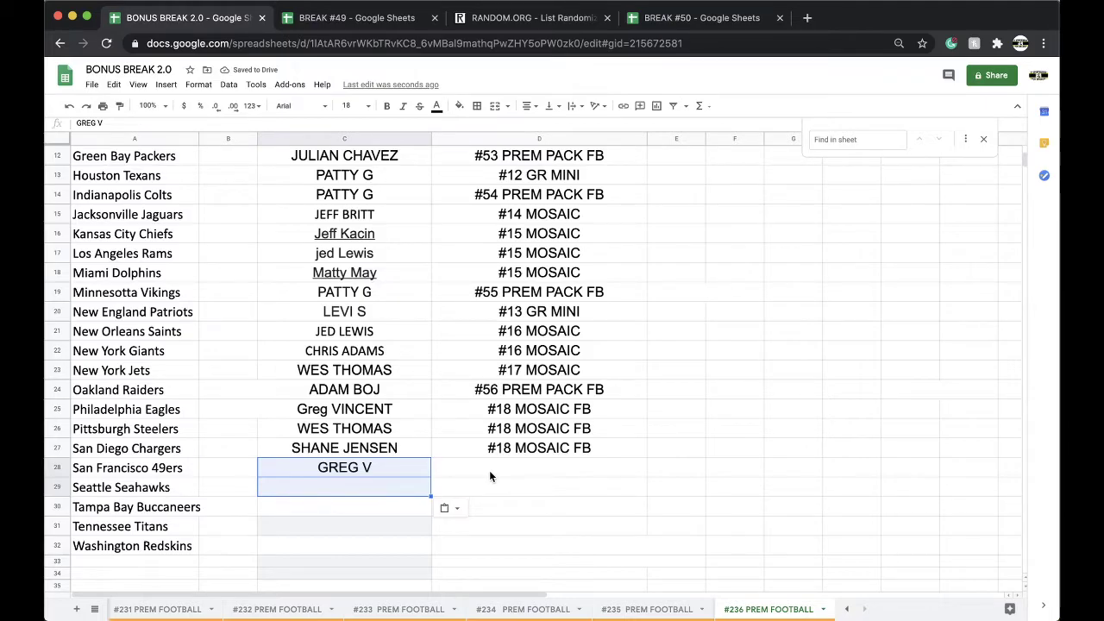
# Step: Enter the break label in D28 for the San Francisco 49ers entry
pyautogui.click(497, 468)
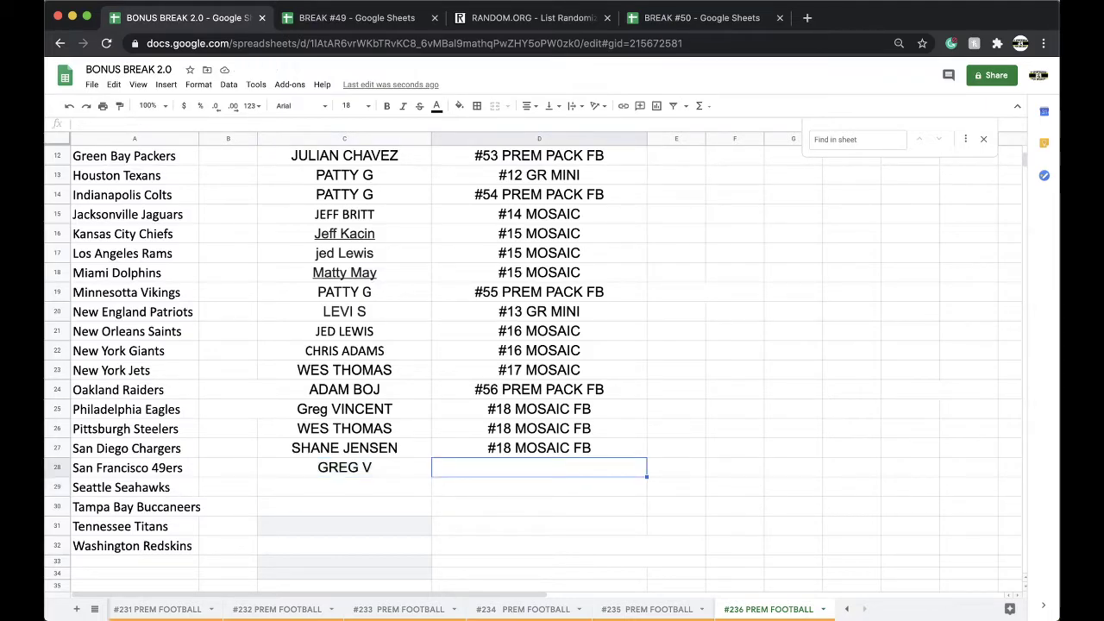